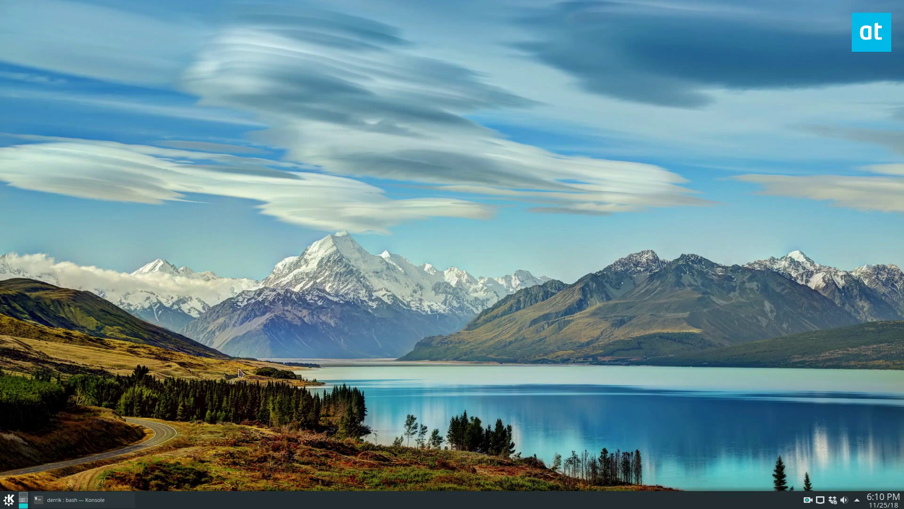
Install the synapse package in Konsole with 'sudo apt install synapse -y', entering the sudo password
click(101, 500)
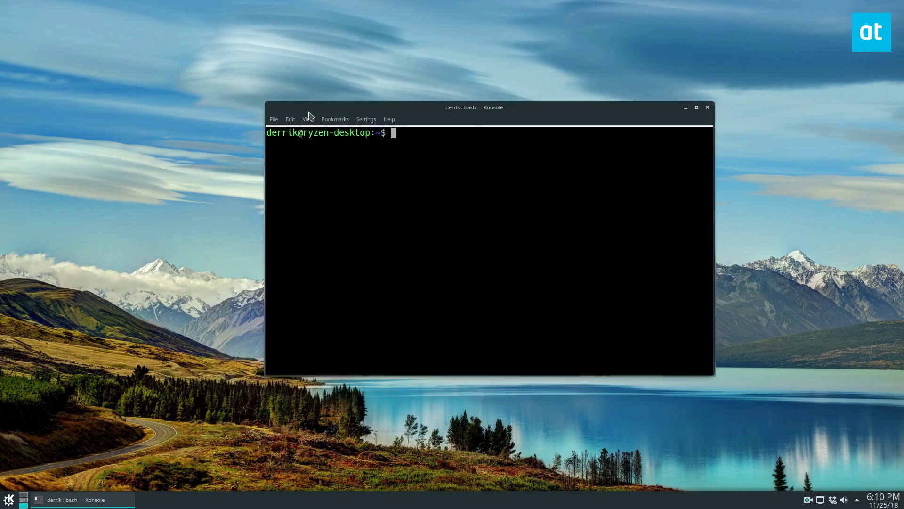
drag(329, 109, 250, 87)
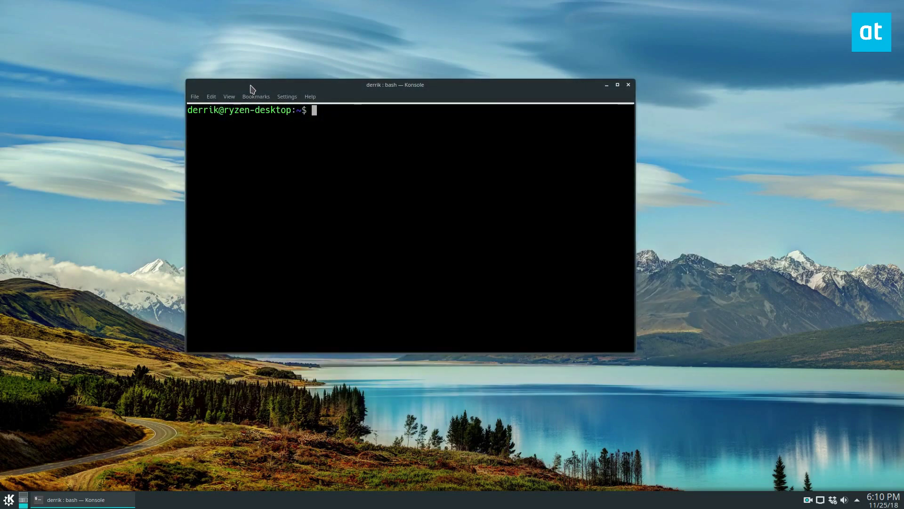
text(sudo apt install synapse -y)
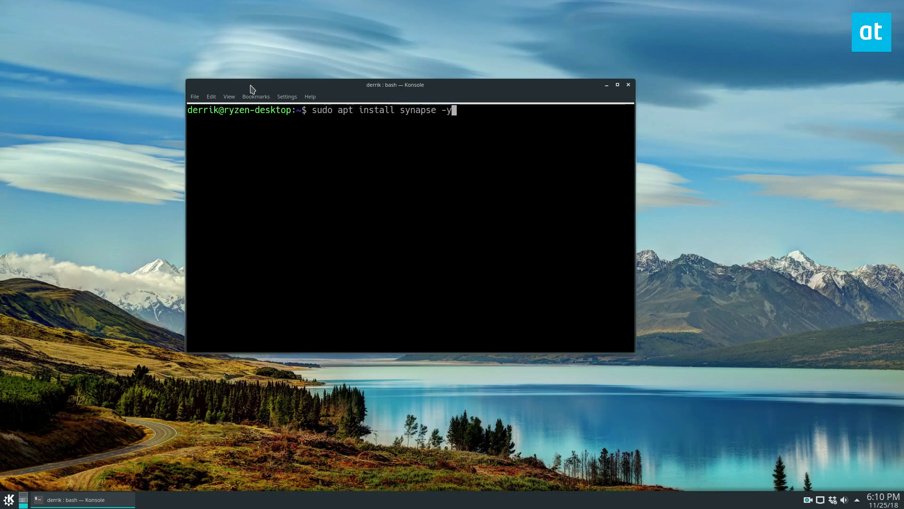
key(Return)
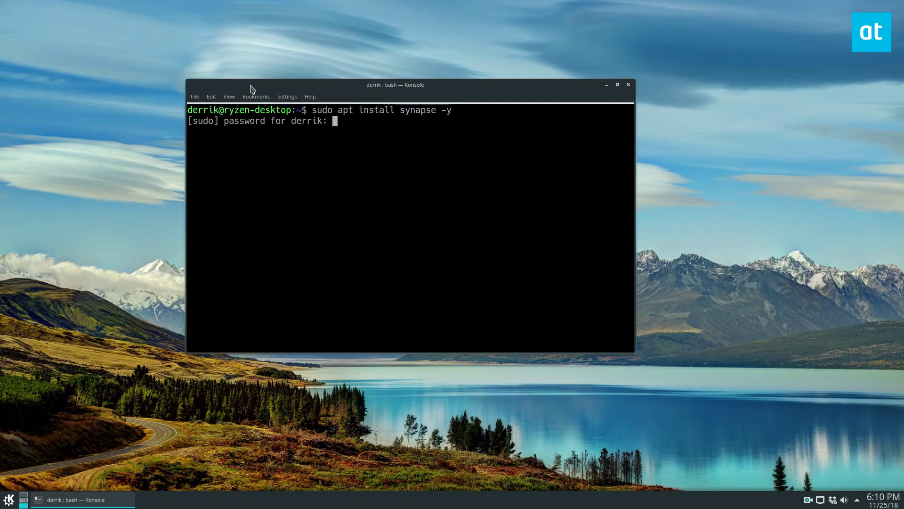
key(Return)
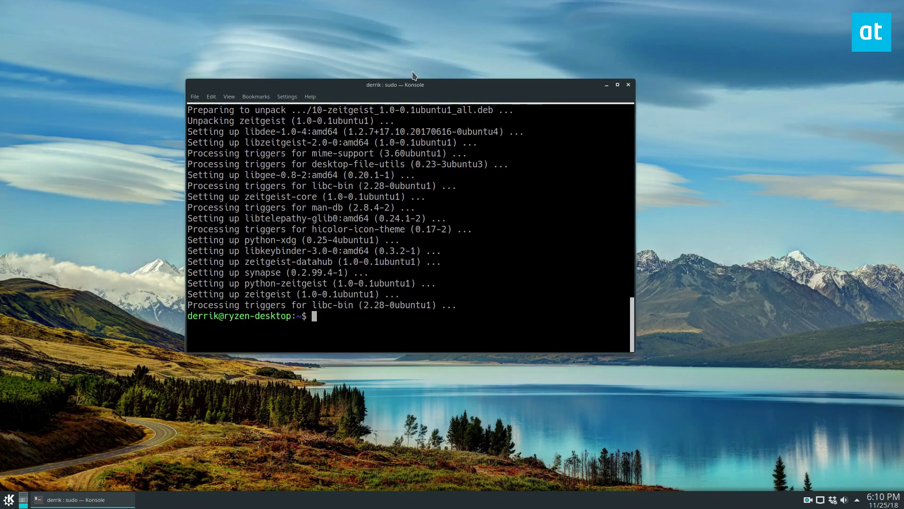
Minimise Konsole, launch Synapse from the application launcher search, then dismiss its search box
click(607, 85)
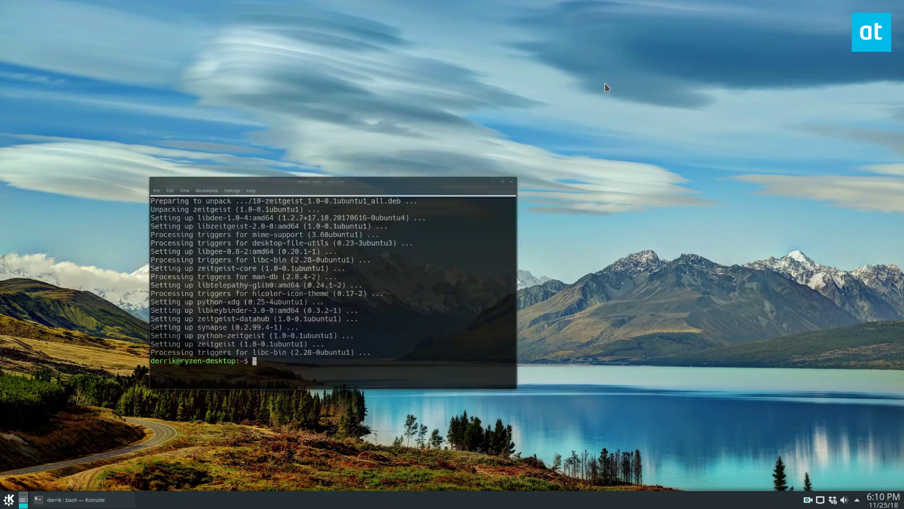
key(super)
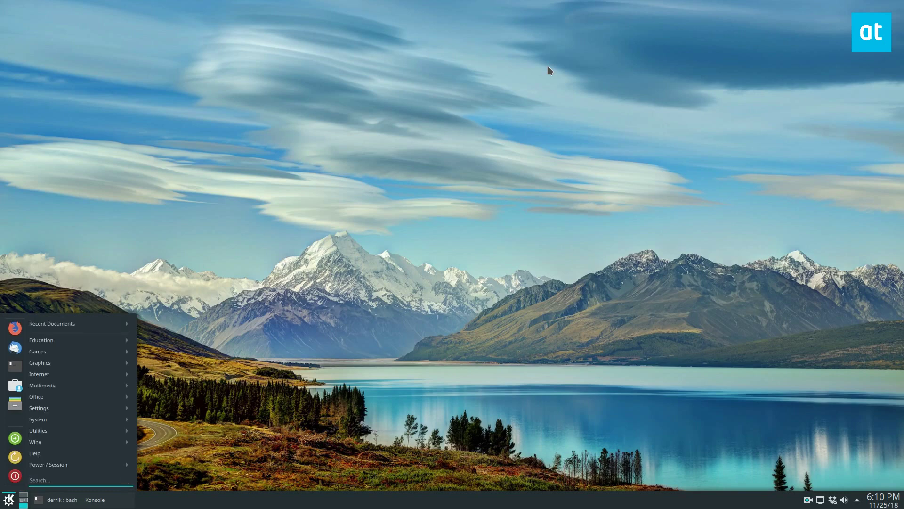
text(synapse)
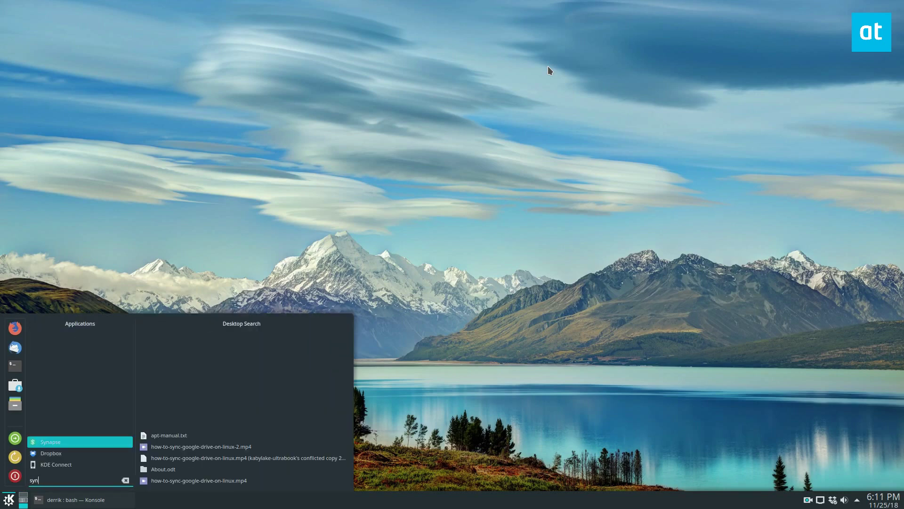
key(Return)
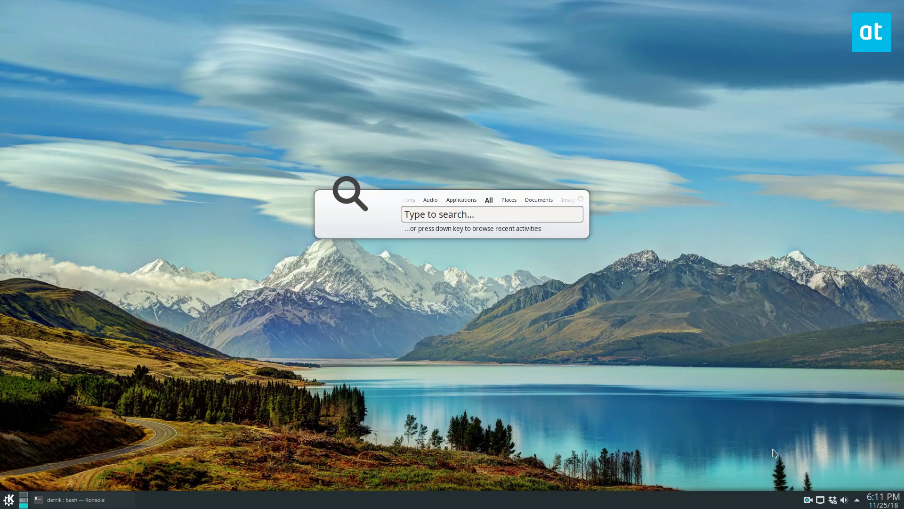
key(Escape)
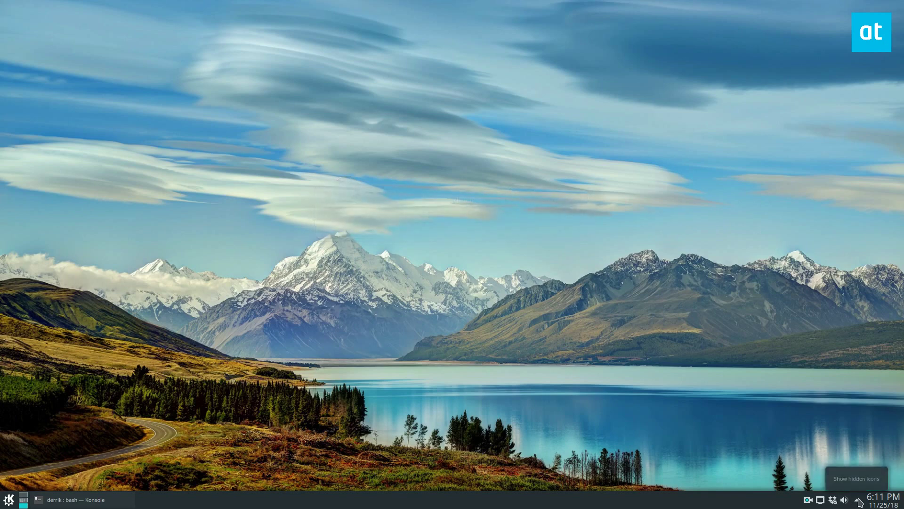
Check the hidden system tray icons, then bring up KRunner with Alt+Space
click(858, 501)
click(682, 165)
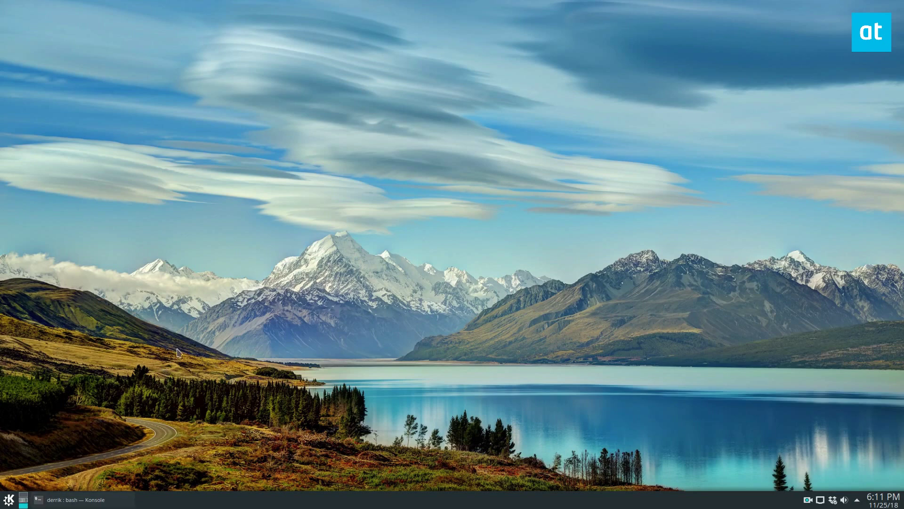
key(alt+space)
Close KRunner and start Synapse from the application launcher
key(Escape)
key(super)
text(synapse)
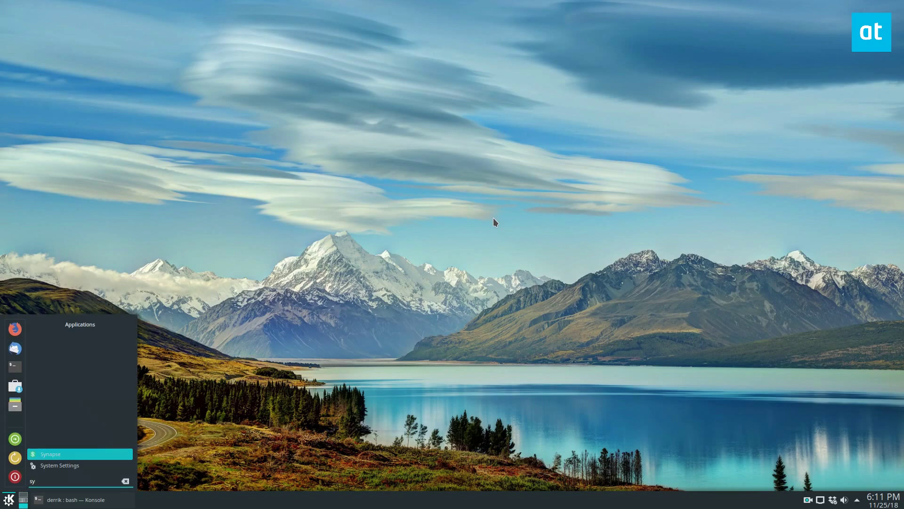
key(Return)
Try a couple of Synapse queries, then launch Thunderbird Mail via 'thu' and minimise it
text(s)
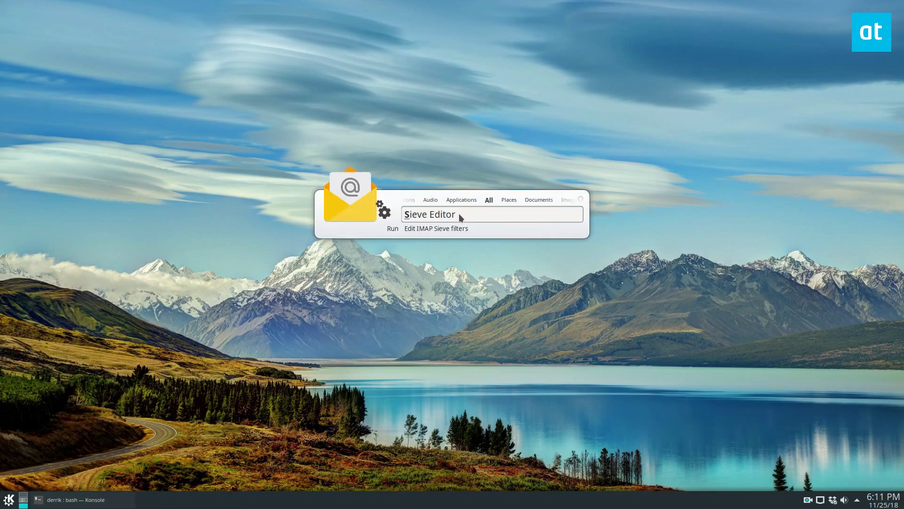
key(BackSpace)
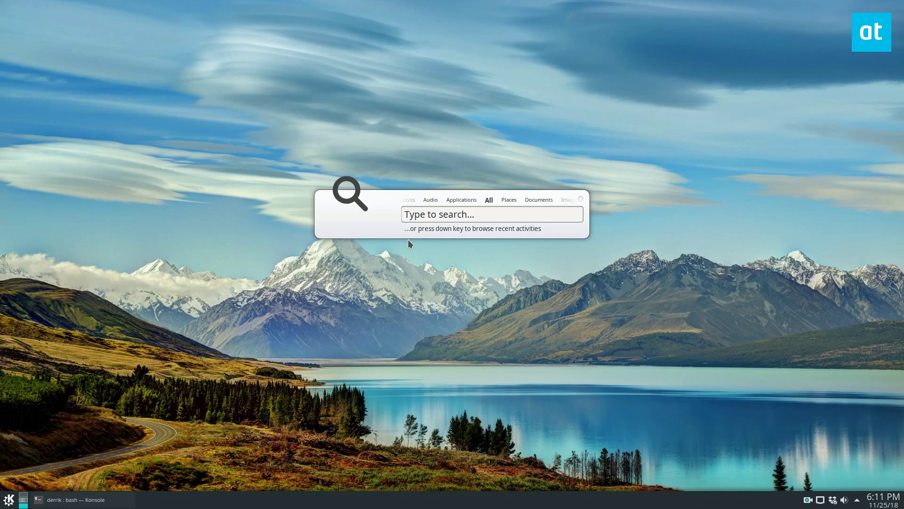
text(ethod)
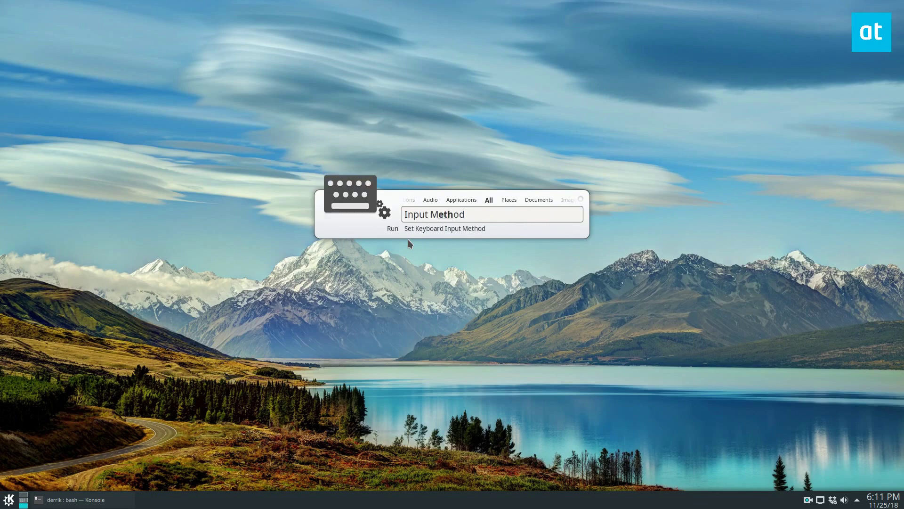
key(BackSpace)
text(thu)
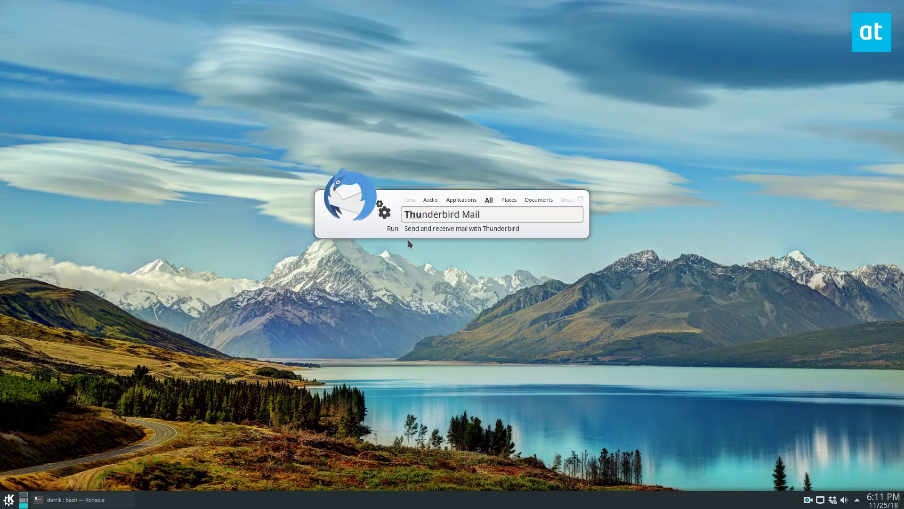
key(Return)
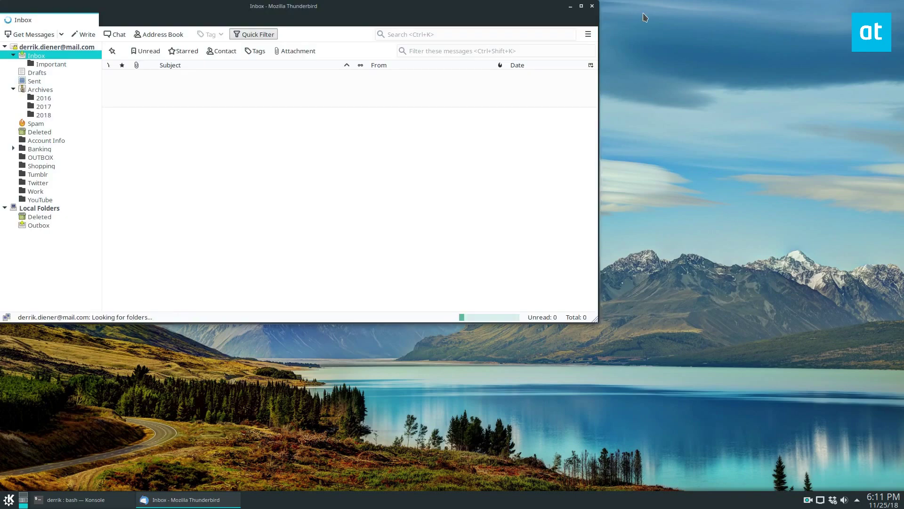
click(572, 6)
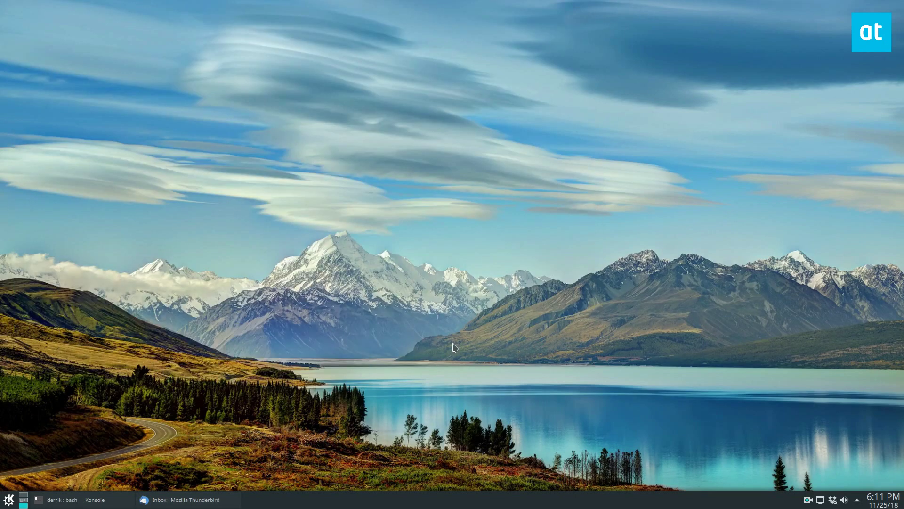
Summon Synapse with Ctrl+Space and cycle the category filters through Audio, Documents, Images to Video
key(ctrl+space)
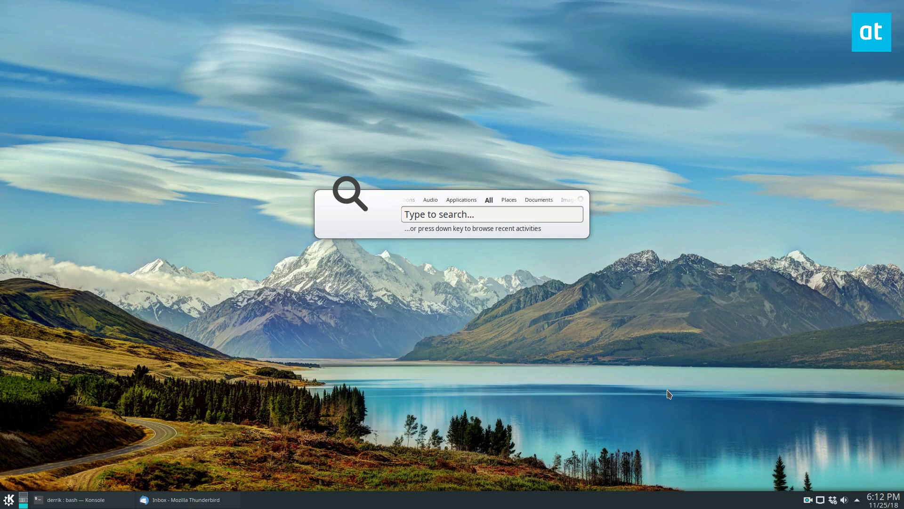
click(456, 201)
click(459, 199)
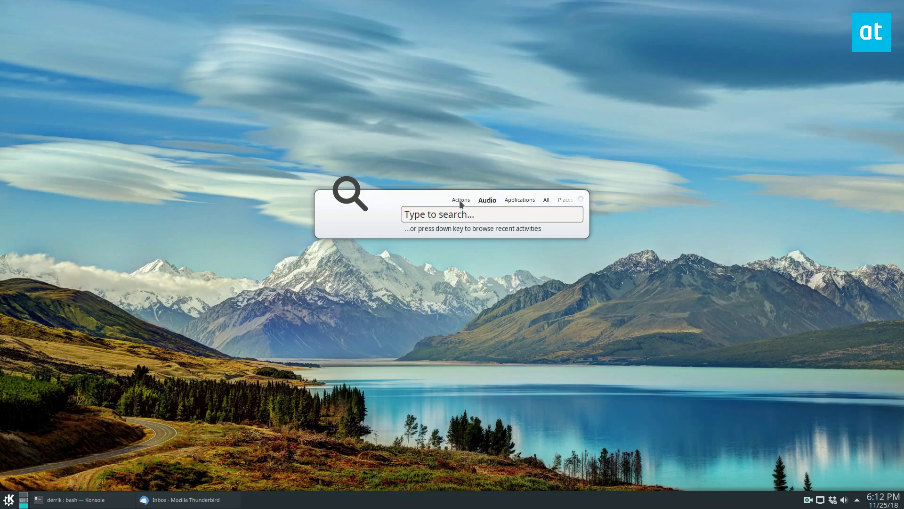
click(507, 200)
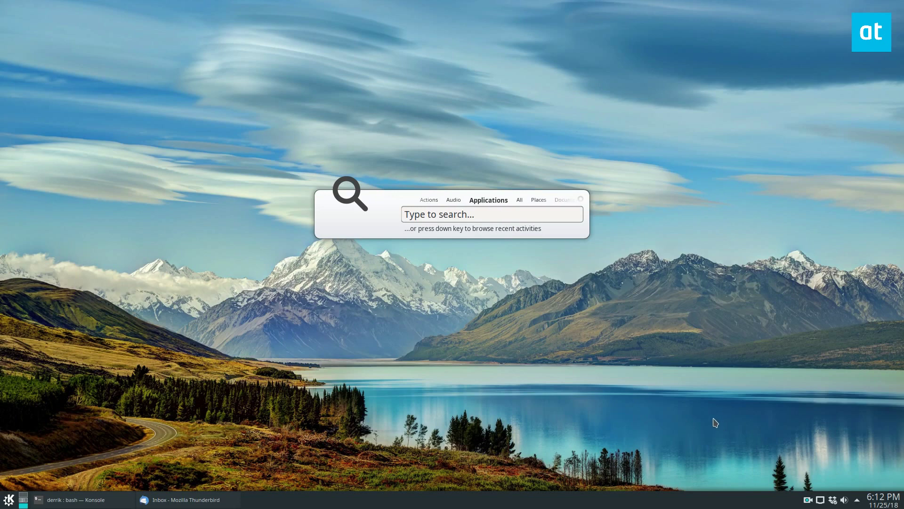
click(534, 198)
click(526, 199)
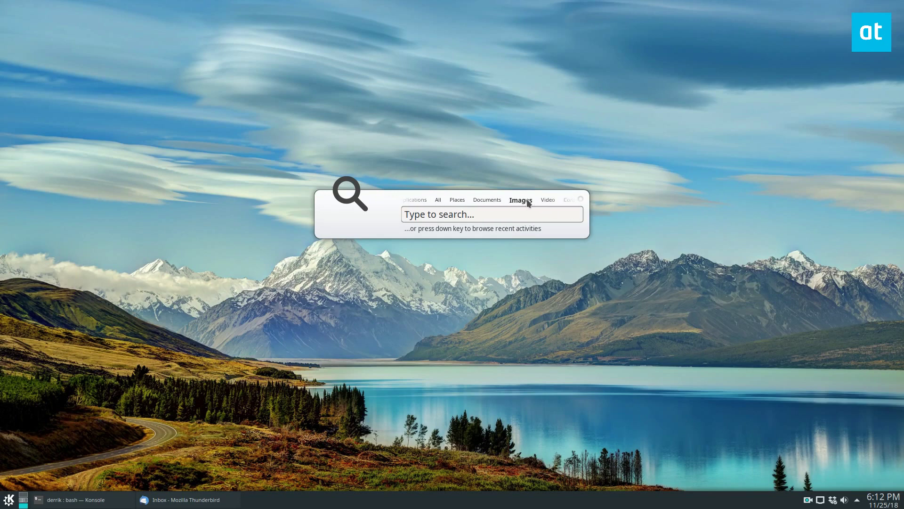
click(524, 199)
Search 'vlc' under the Video category, scrolling to switch categories
text(vlc)
key(BackSpace)
key(BackSpace)
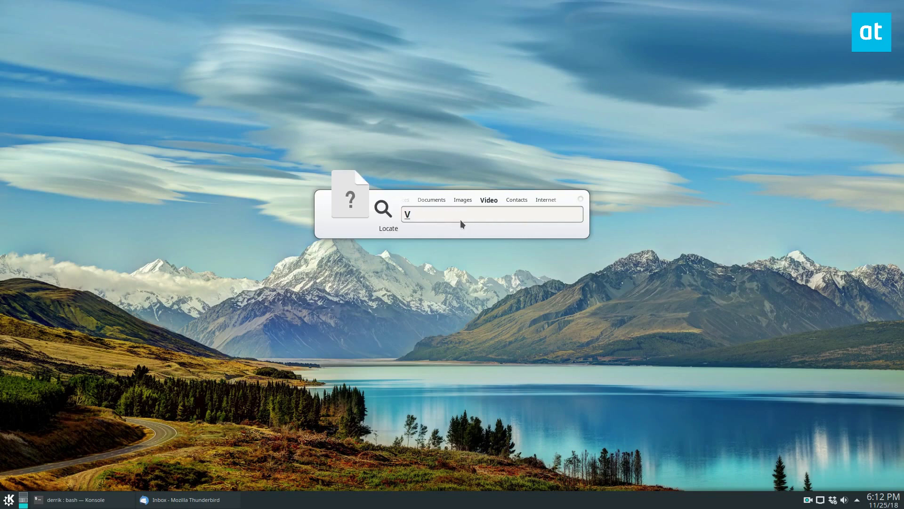
key(BackSpace)
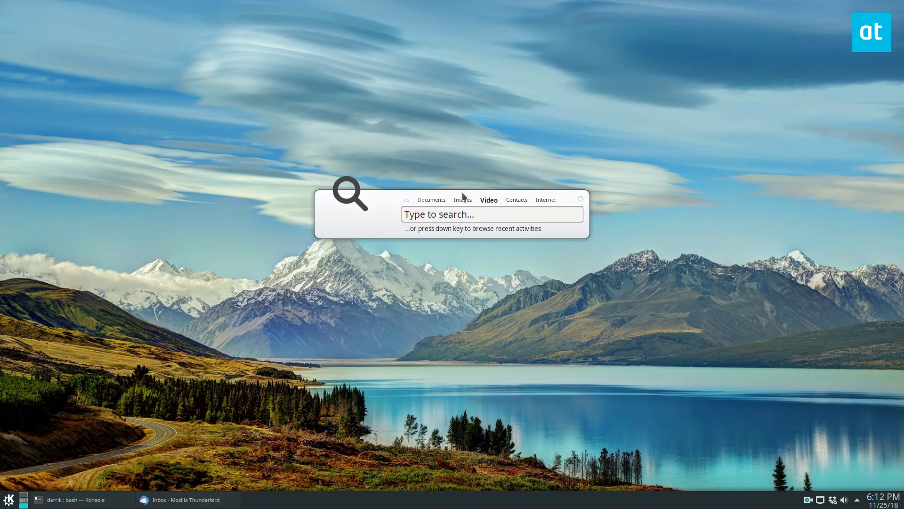
text(v)
key(BackSpace)
scroll(464, 202, up, 4)
text(vlc)
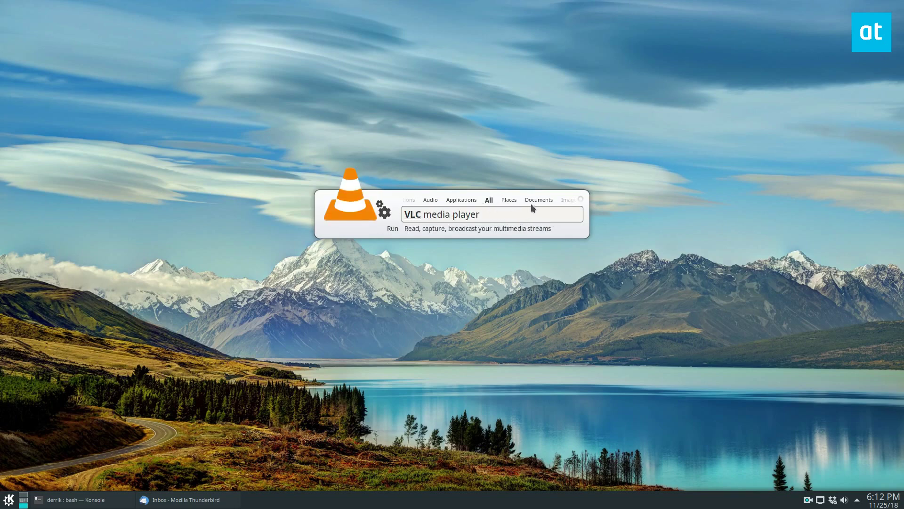
scroll(559, 200, down, 4)
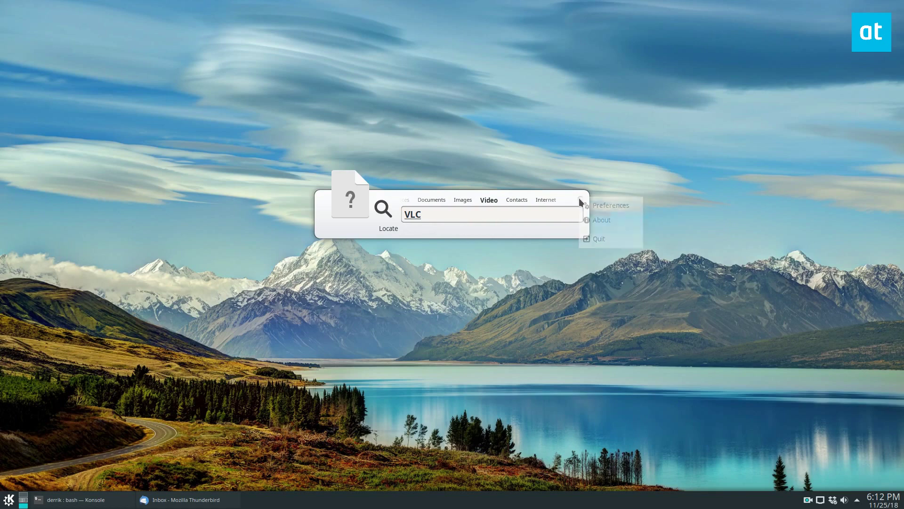
Open Synapse preferences and enable starting Synapse on login
click(577, 200)
click(573, 201)
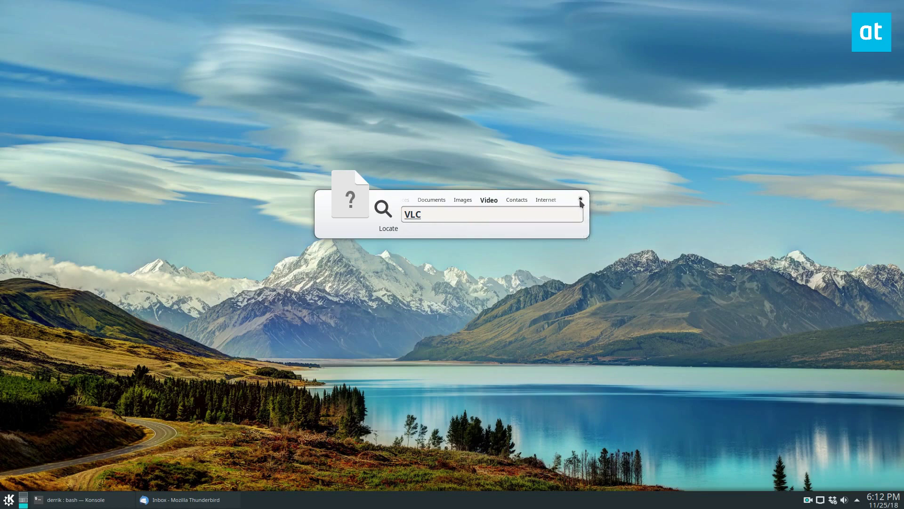
click(581, 200)
click(608, 207)
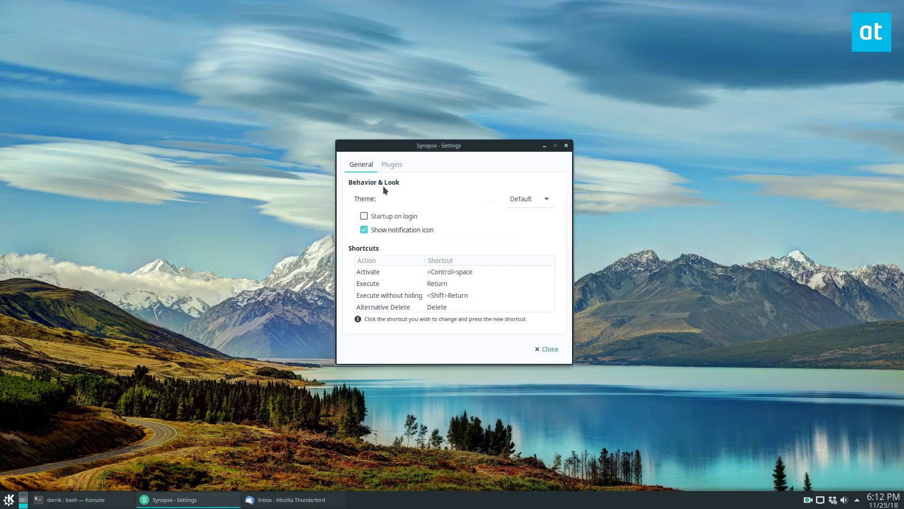
click(364, 217)
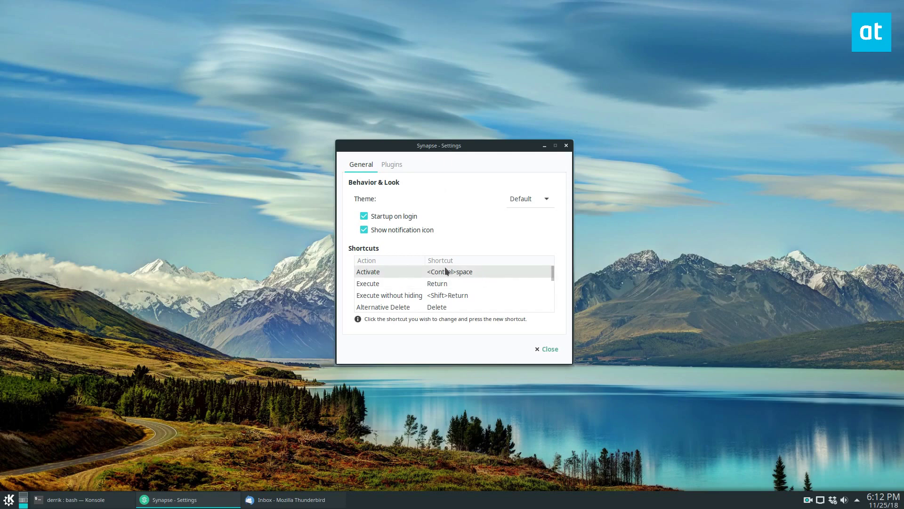
Reassign the Activate shortcut, settling on Alt+Space
click(470, 271)
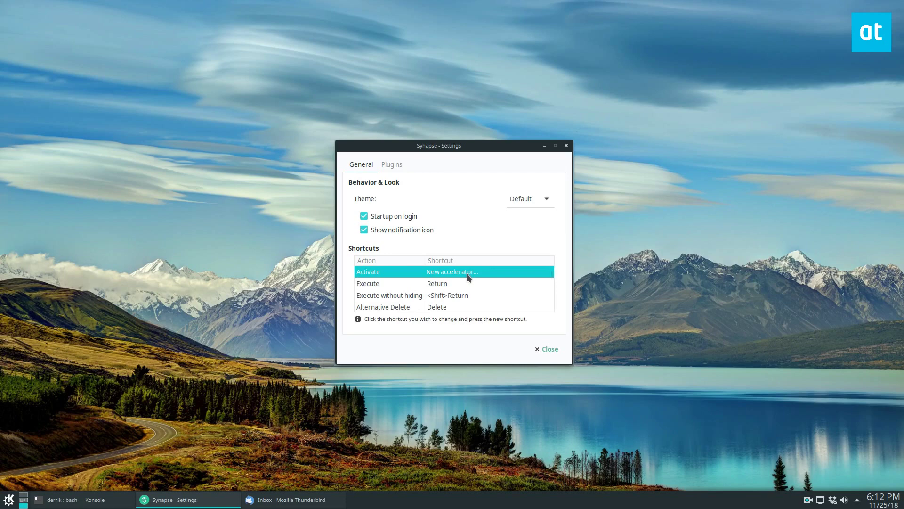
key(alt+z)
click(445, 275)
key(alt+space)
scroll(431, 294, down, 4)
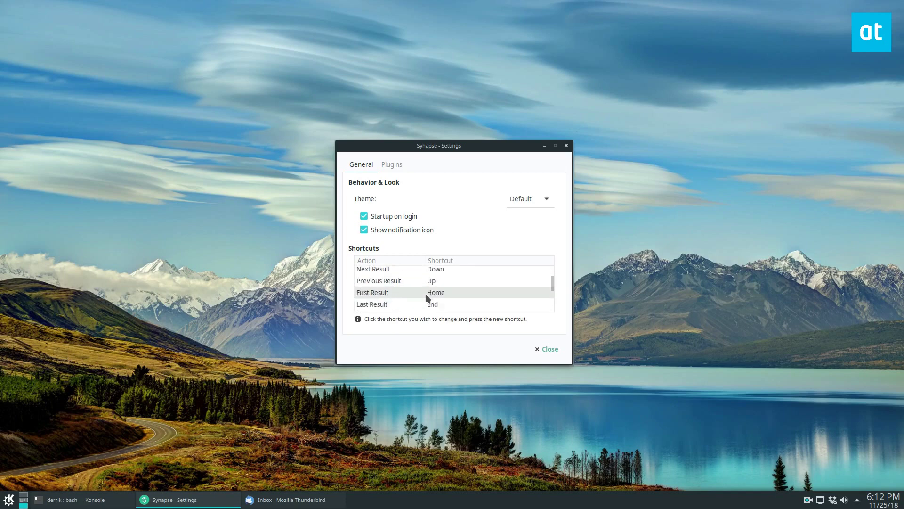
scroll(429, 298, down, 8)
scroll(428, 297, up, 10)
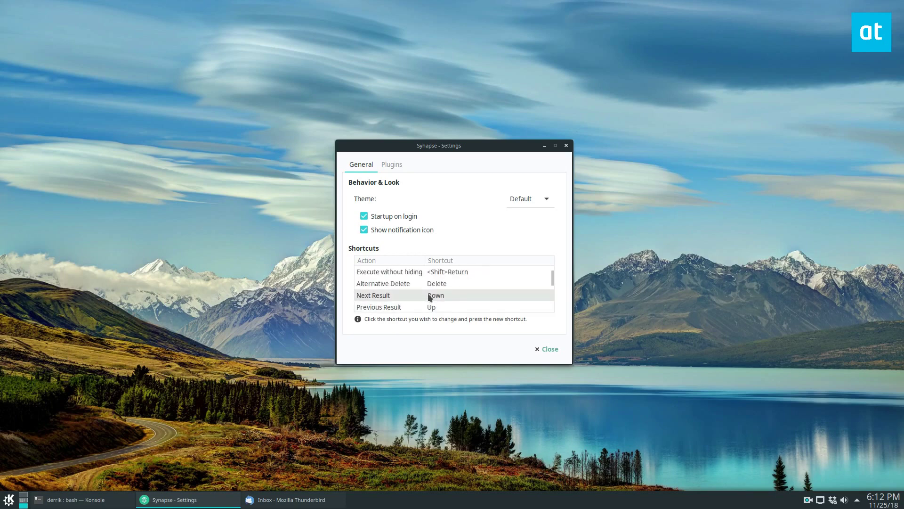
scroll(429, 297, up, 2)
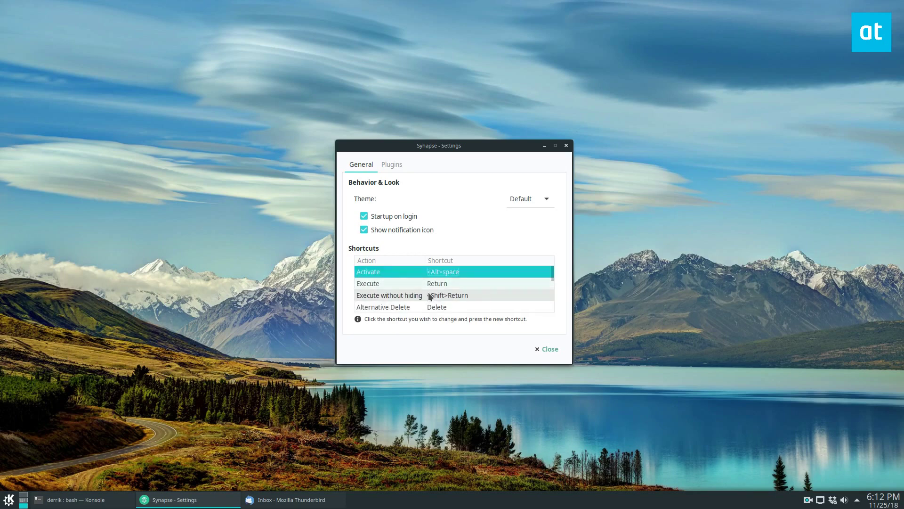
Choose the Essential launcher theme and show the Plugins list
click(539, 199)
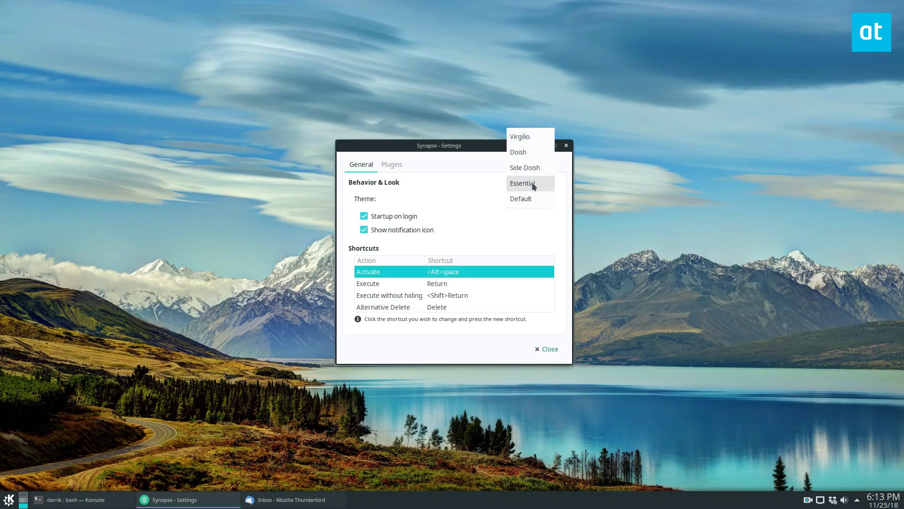
click(520, 185)
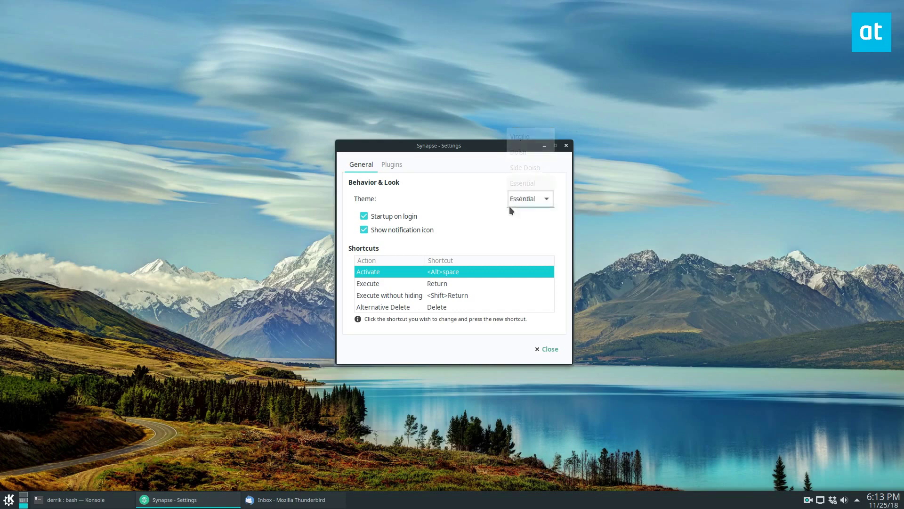
click(392, 167)
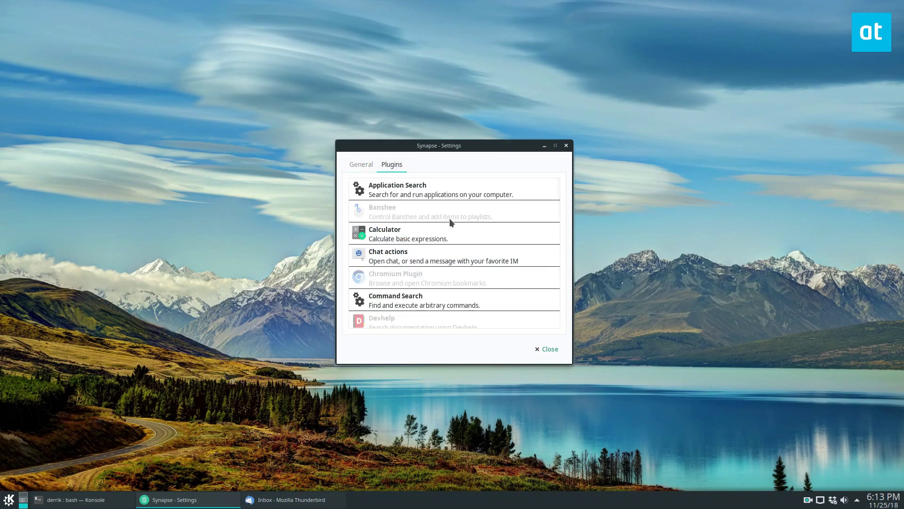
Disable the GNOME Bookmarks and Launchpad plugins after inspecting Chromium and Command Search
scroll(401, 247, down, 4)
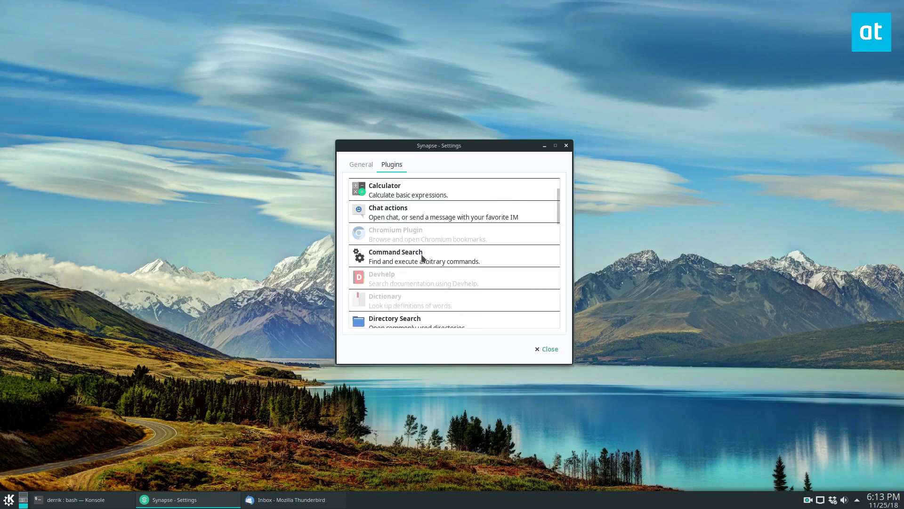
click(413, 194)
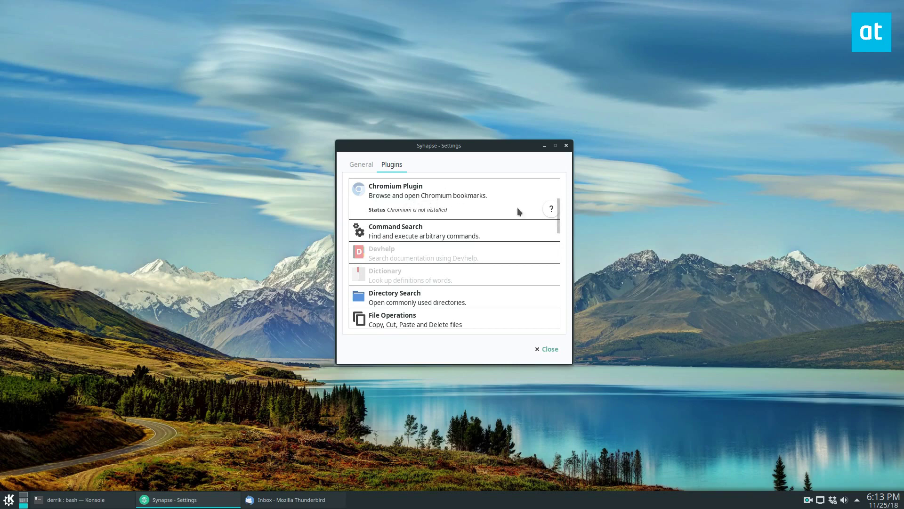
click(427, 235)
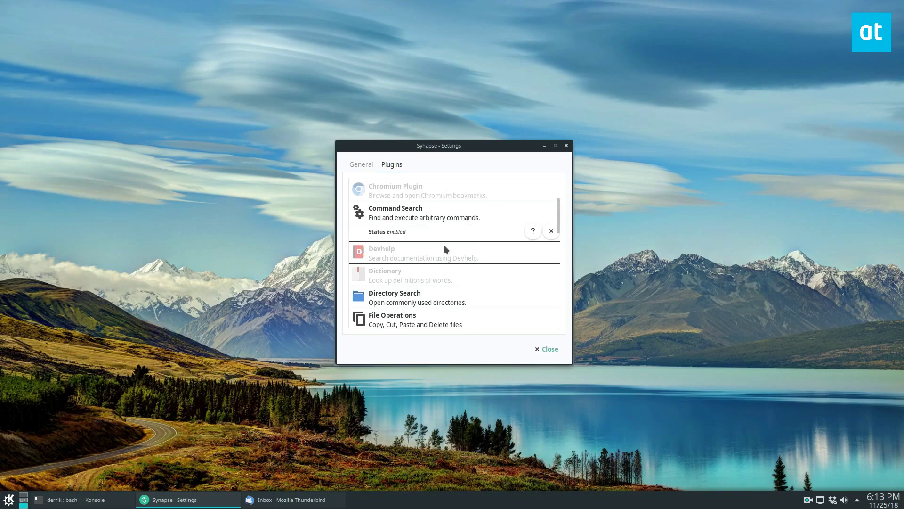
scroll(466, 266, down, 1)
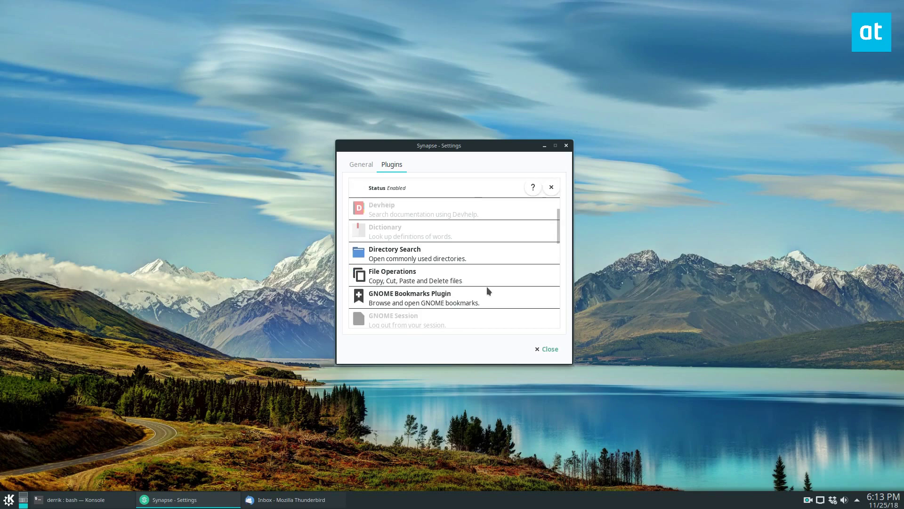
click(410, 298)
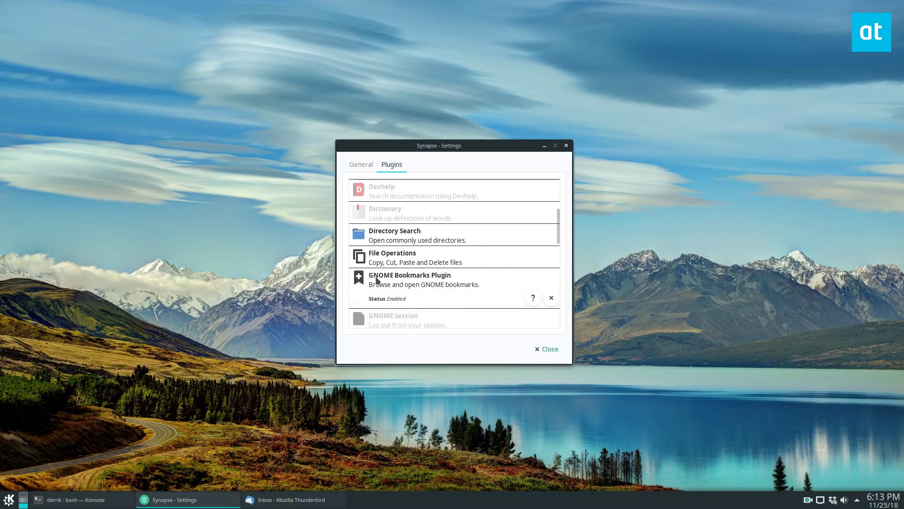
click(551, 298)
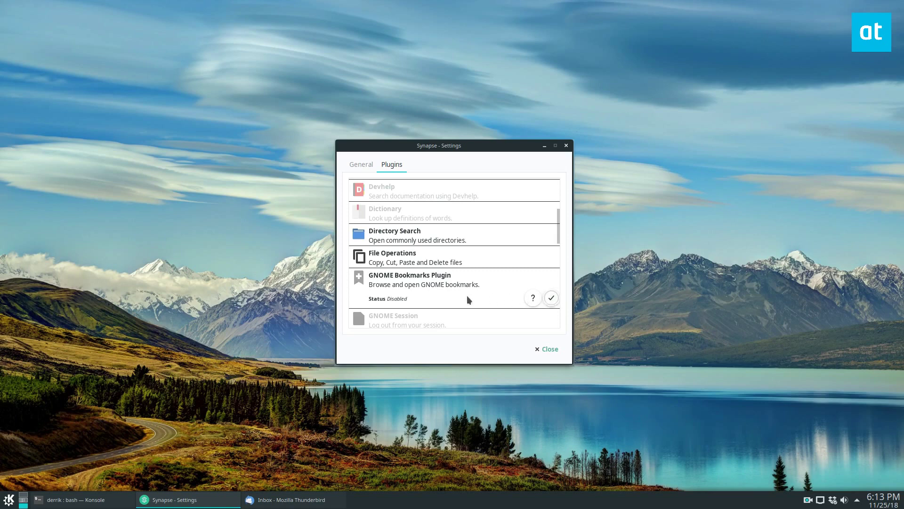
scroll(473, 292, down, 3)
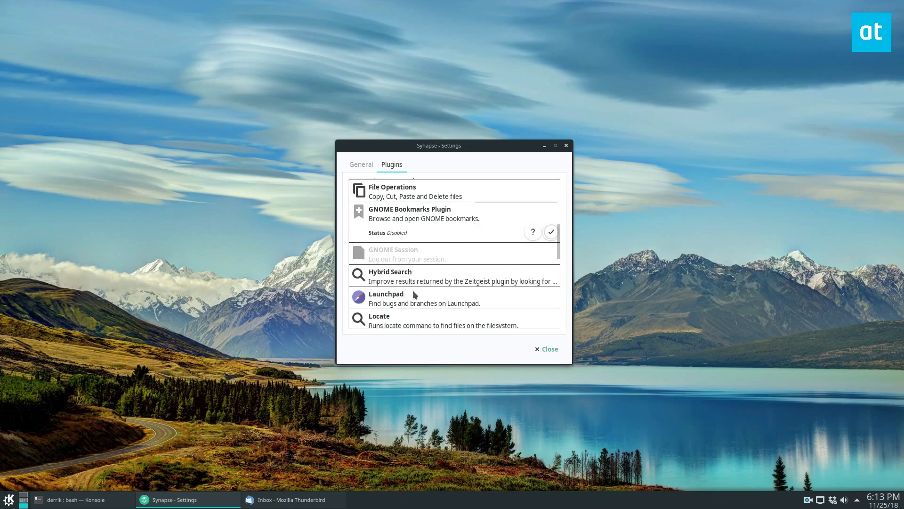
click(414, 292)
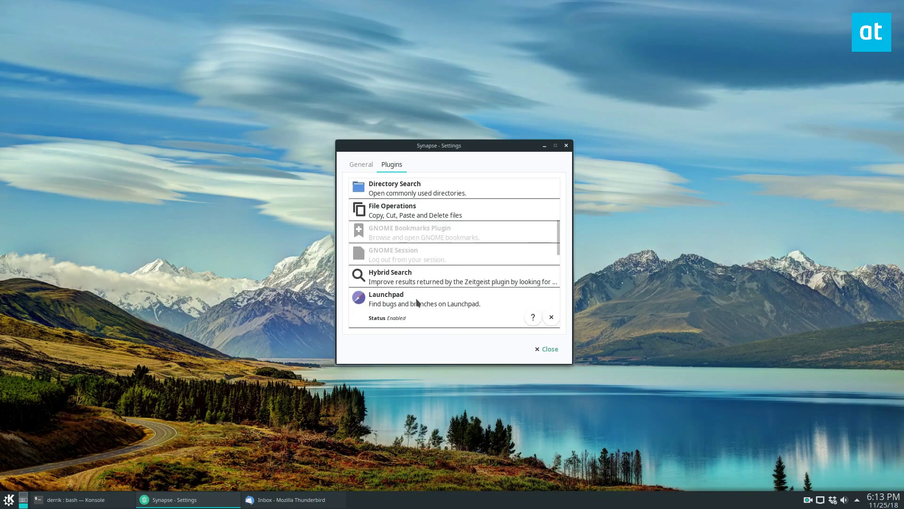
click(551, 317)
Check the Pass Integration and Pidgin plugins, then disable the Pastebin plugin
scroll(523, 294, down, 1)
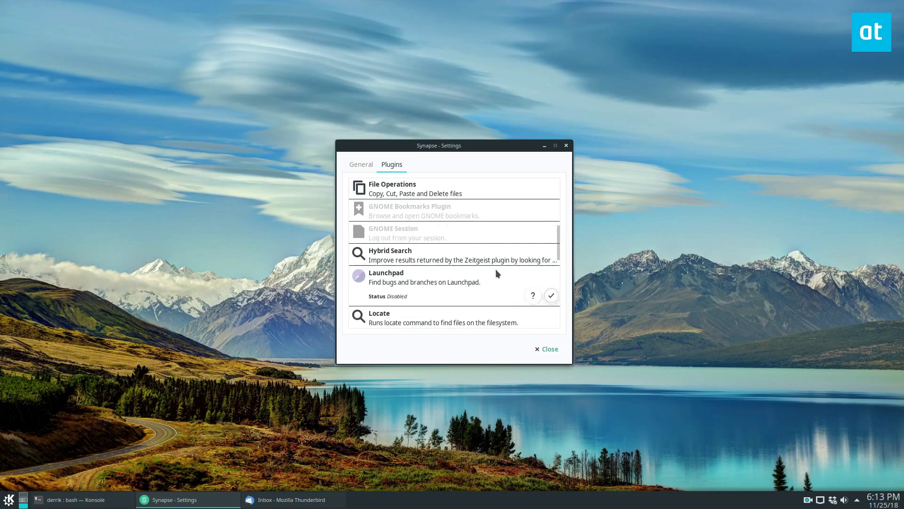
scroll(497, 270, down, 4)
click(447, 273)
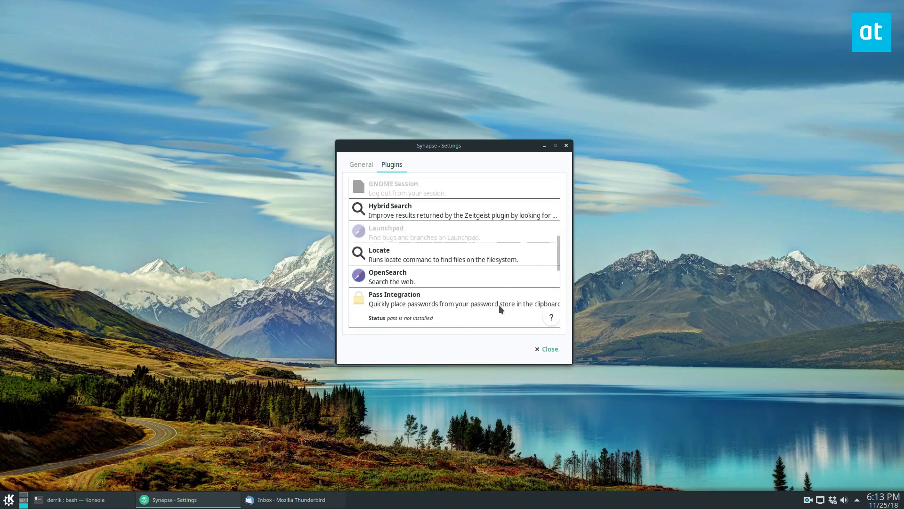
scroll(499, 304, down, 3)
click(423, 294)
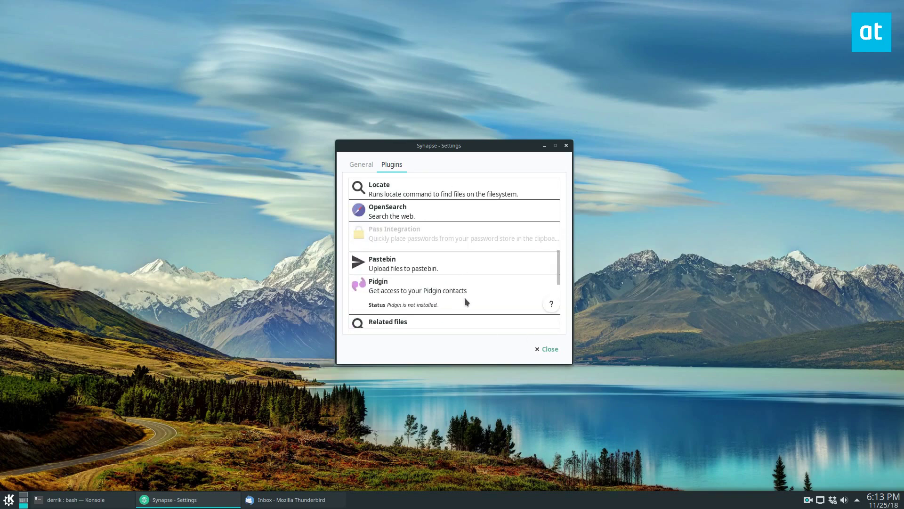
scroll(464, 302, down, 1)
click(419, 246)
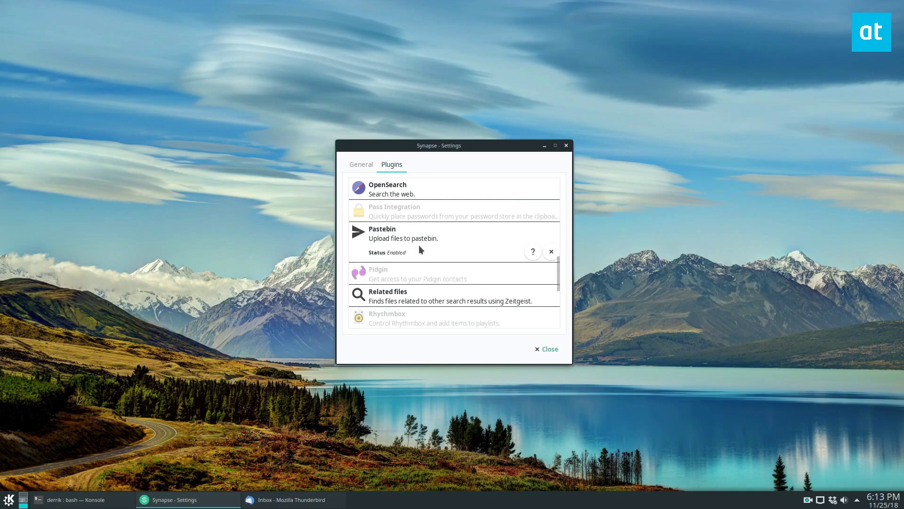
click(551, 251)
Review the status of the Screensaver, Xnoise and Zeal plugins
scroll(471, 249, down, 3)
scroll(512, 262, up, 3)
scroll(555, 255, up, 5)
scroll(504, 264, down, 7)
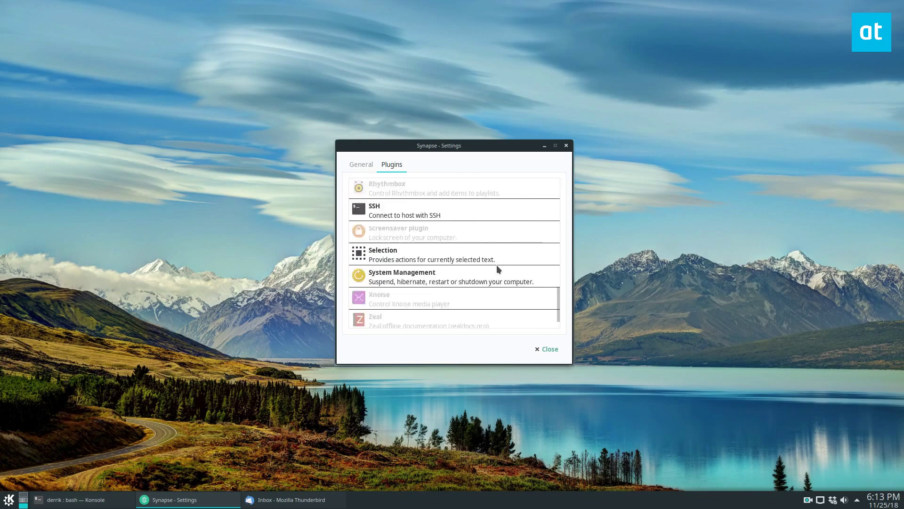
scroll(490, 259, down, 1)
click(413, 211)
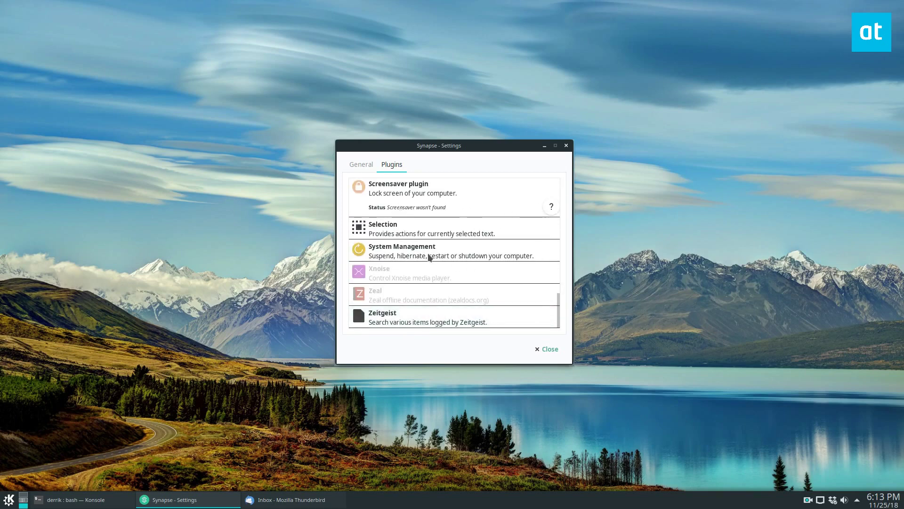
click(415, 278)
click(431, 294)
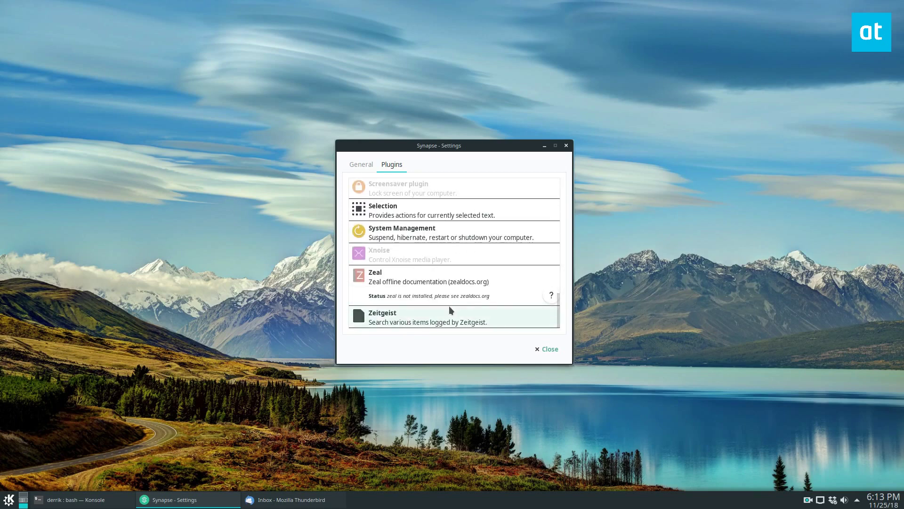
scroll(449, 292, up, 10)
scroll(445, 261, up, 4)
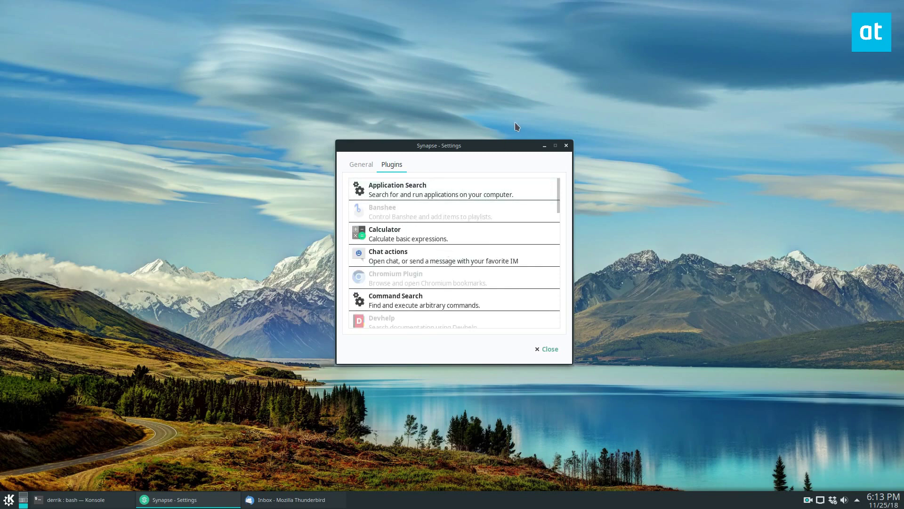
Expand the plugin details down to GNOME Bookmarks Plugin and re-enable it
scroll(490, 293, down, 2)
click(431, 302)
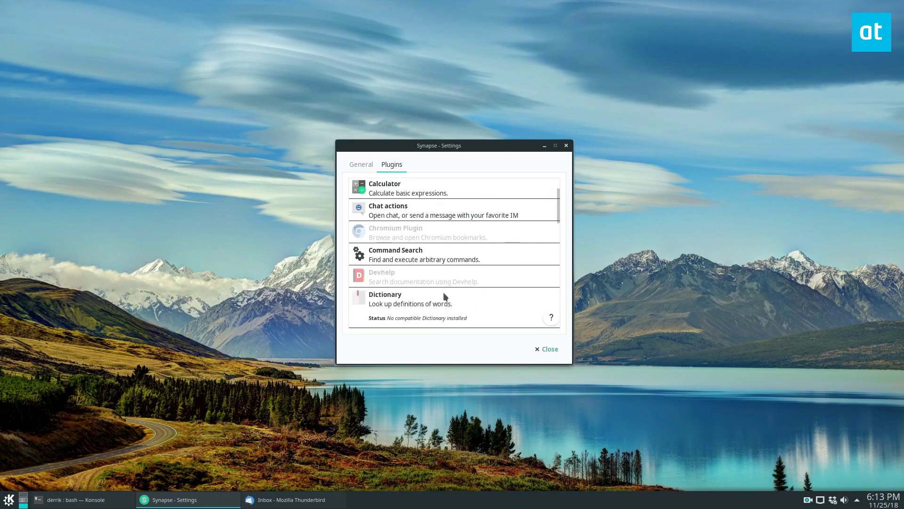
scroll(440, 295, down, 3)
click(426, 280)
click(418, 296)
click(414, 307)
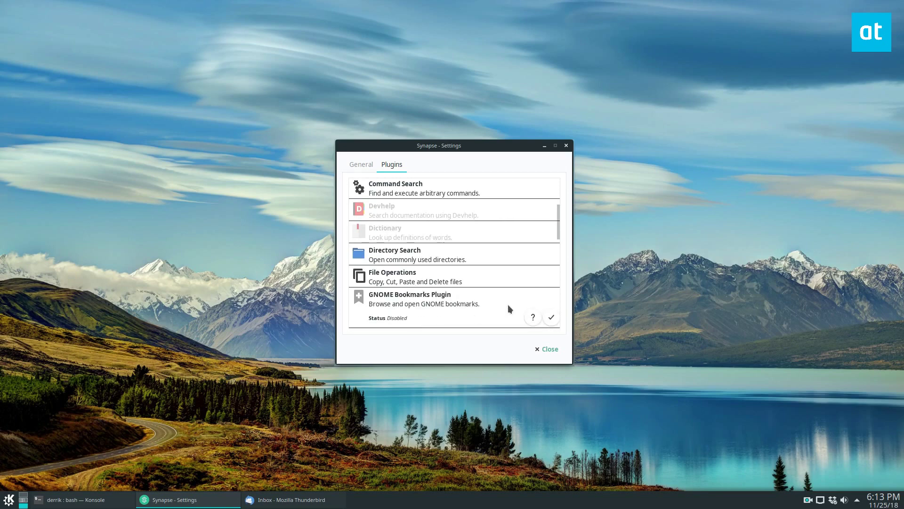
scroll(460, 238, down, 2)
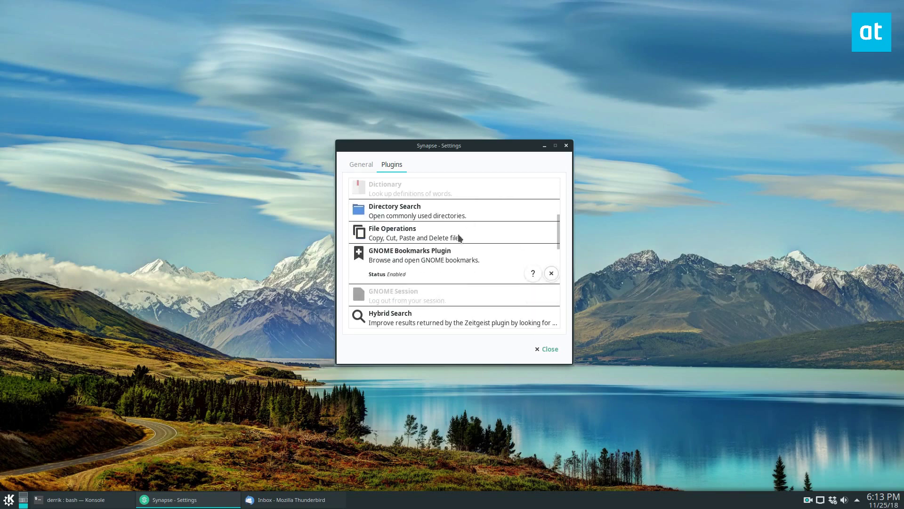
click(551, 275)
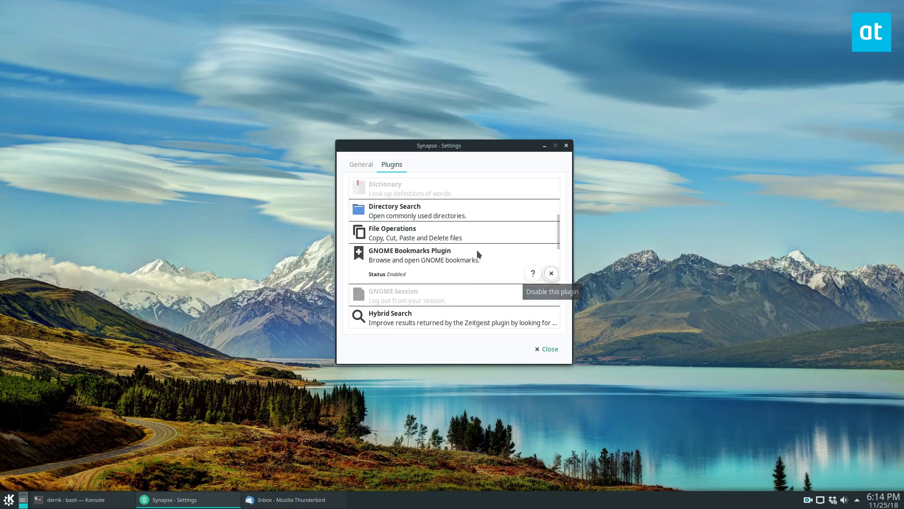
Close the Synapse Settings dialog
scroll(432, 267, down, 10)
scroll(438, 255, down, 2)
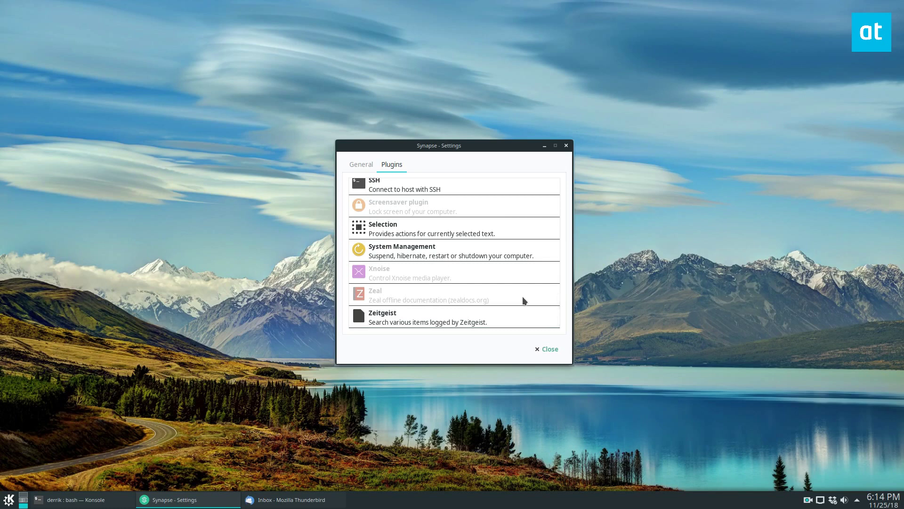
scroll(527, 278, up, 3)
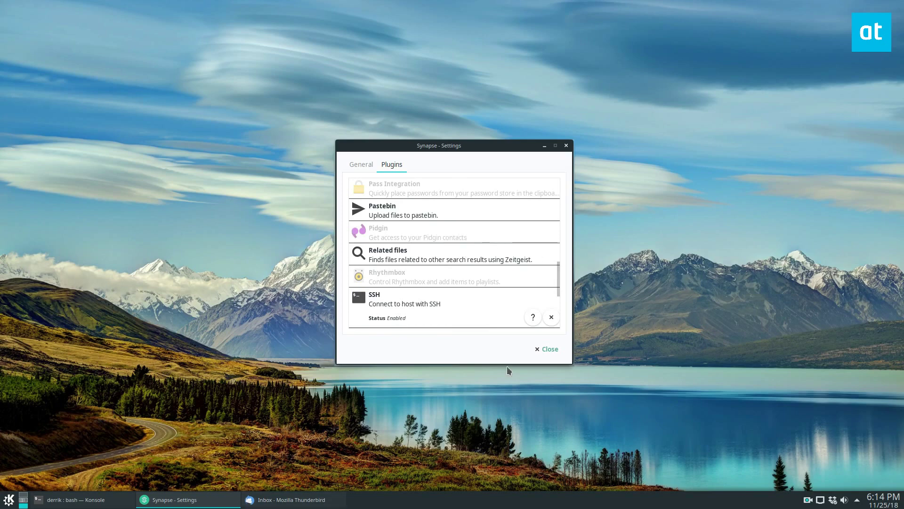
click(549, 349)
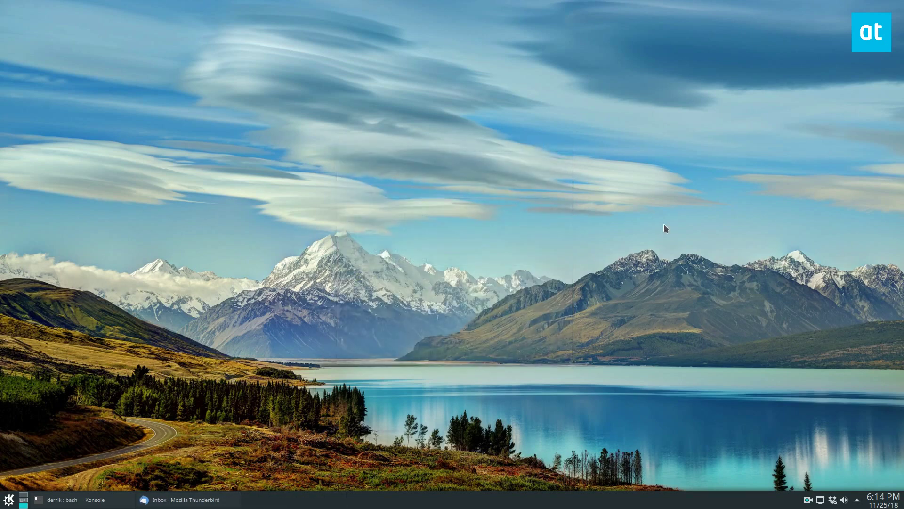
Summon Synapse with Ctrl+Space, search 'di' and launch digiKam
key(ctrl+space)
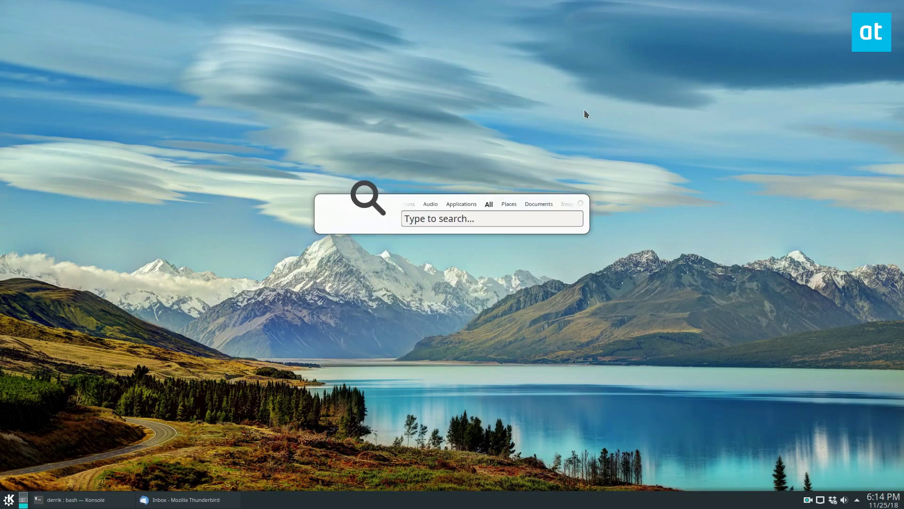
text(d)
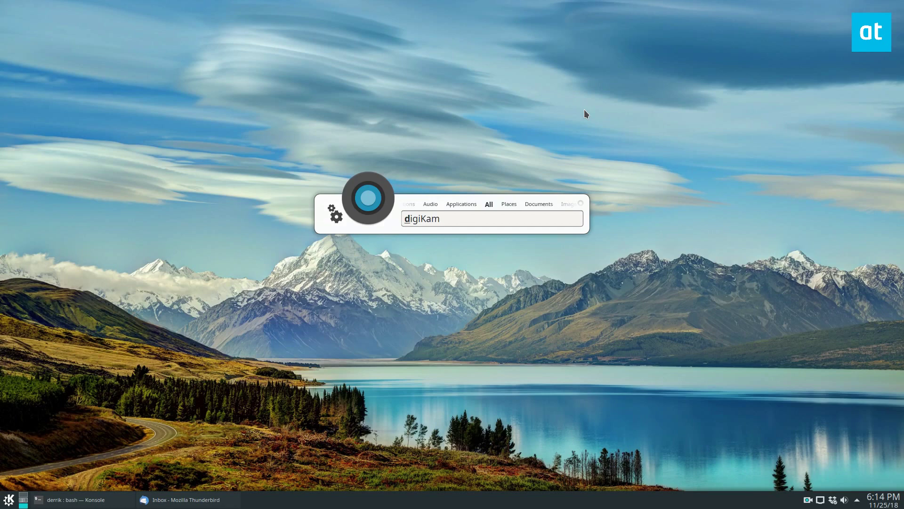
text(d)
key(BackSpace)
key(BackSpace)
text(di)
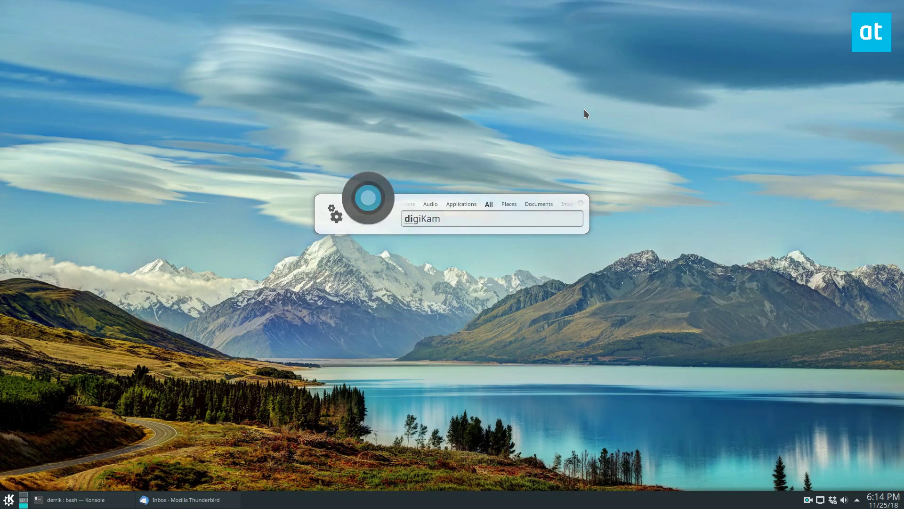
key(Return)
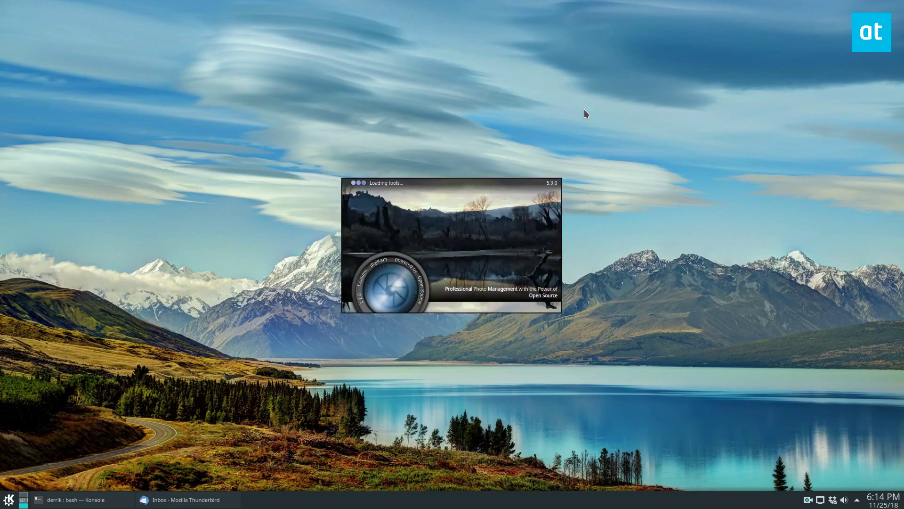